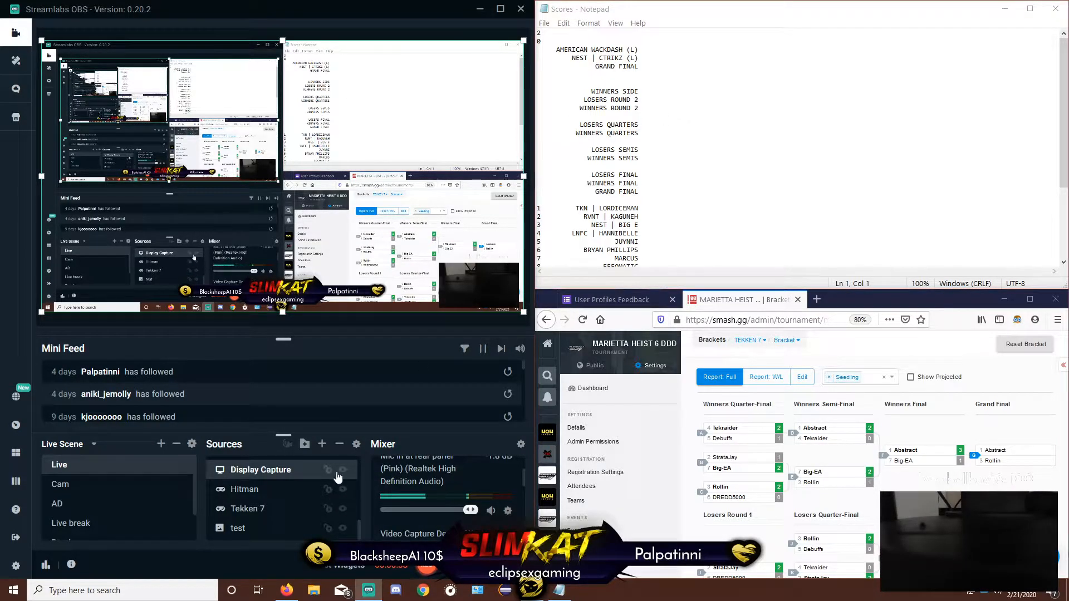
Add a new Text (GDI+) source named "player 1" to the Live scene
{"action": "left_click", "coordinate": [322, 444]}
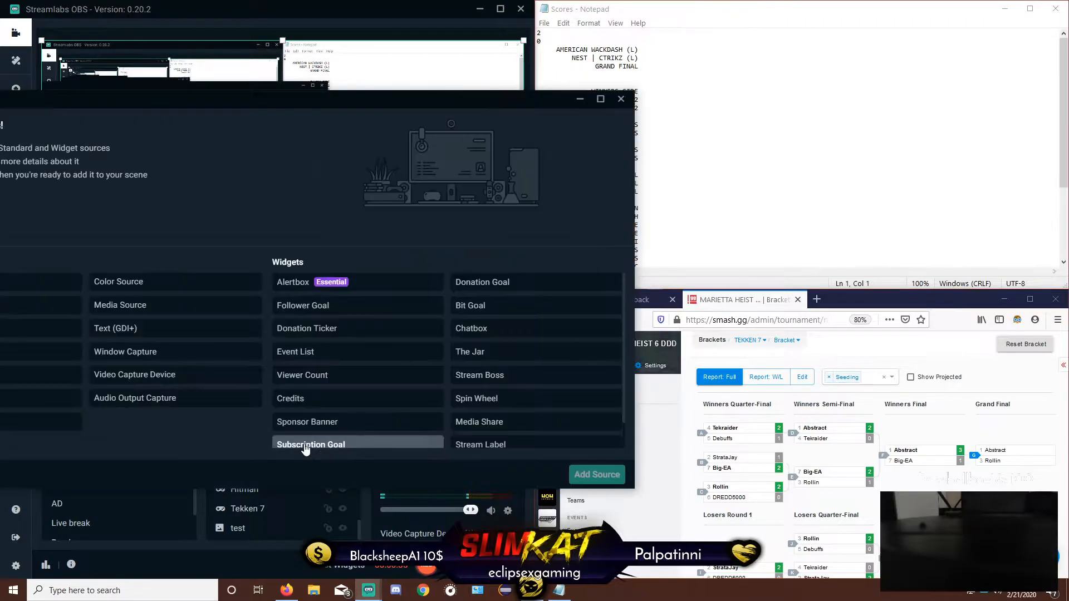
{"action": "left_click_drag", "start_coordinate": [310, 95], "coordinate": [533, 79]}
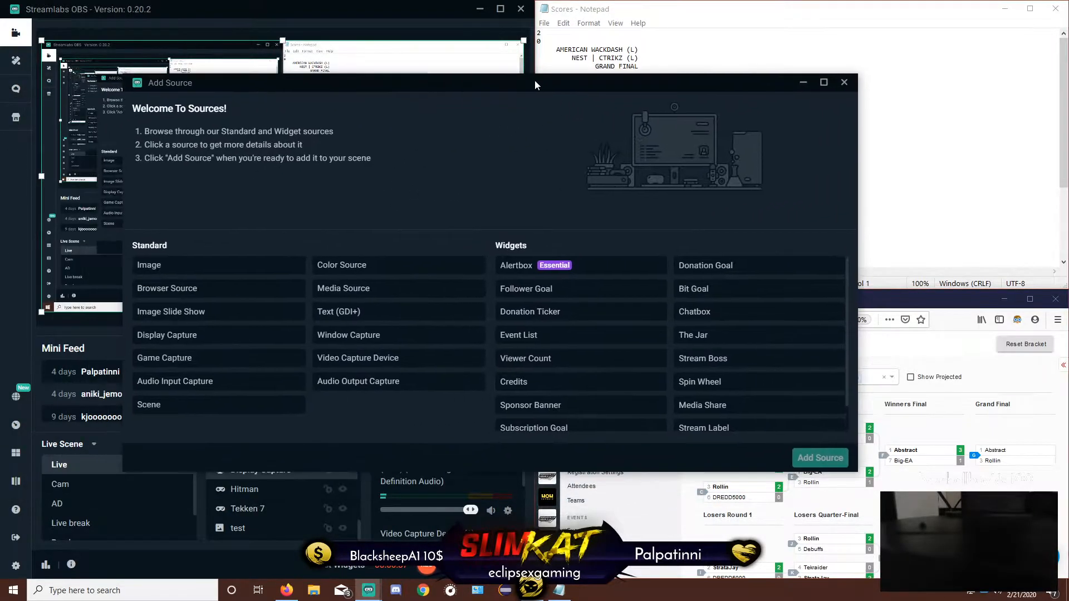
{"action": "left_click", "coordinate": [370, 315]}
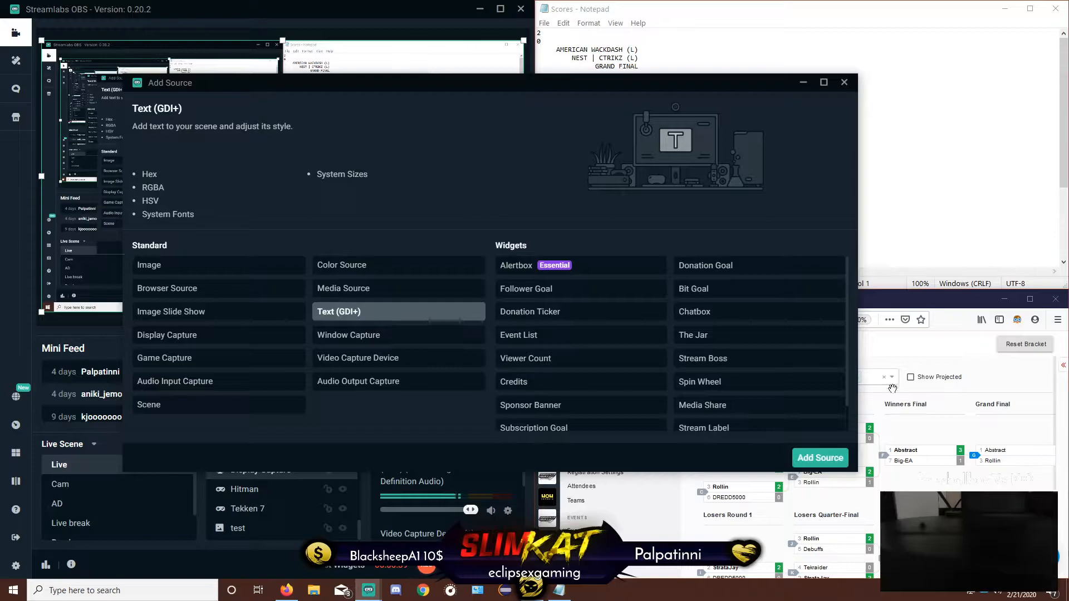
{"action": "left_click", "coordinate": [834, 462]}
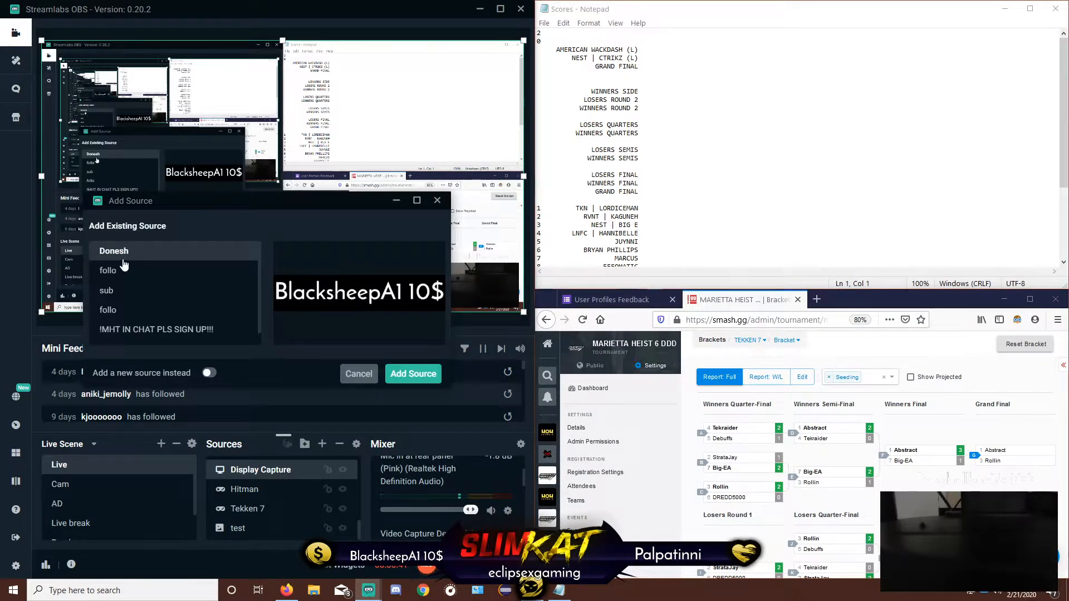
{"action": "left_click", "coordinate": [210, 372]}
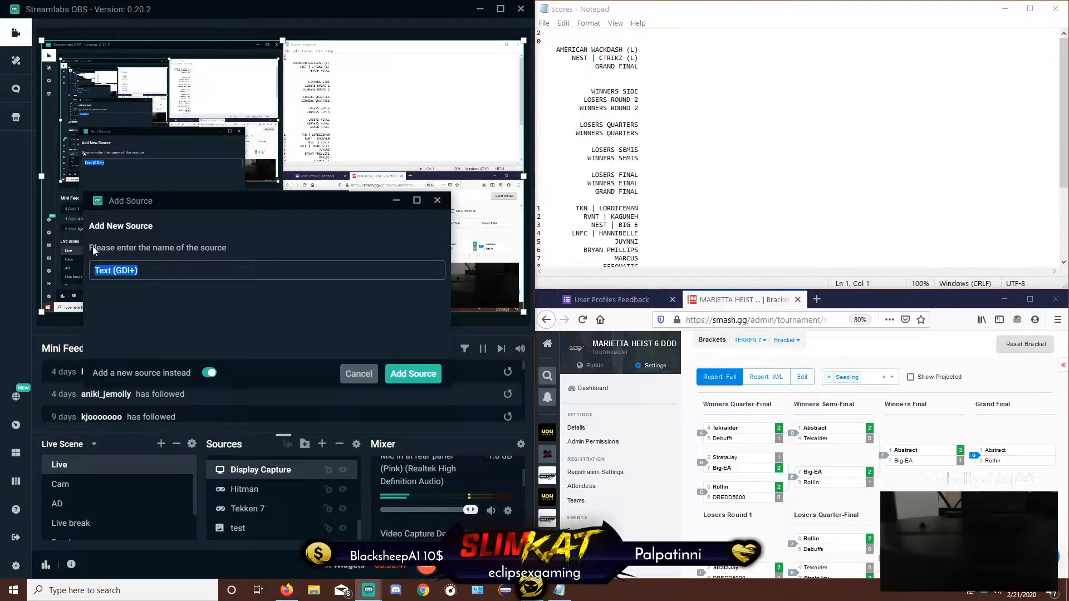
{"action": "type", "text": "player 1"}
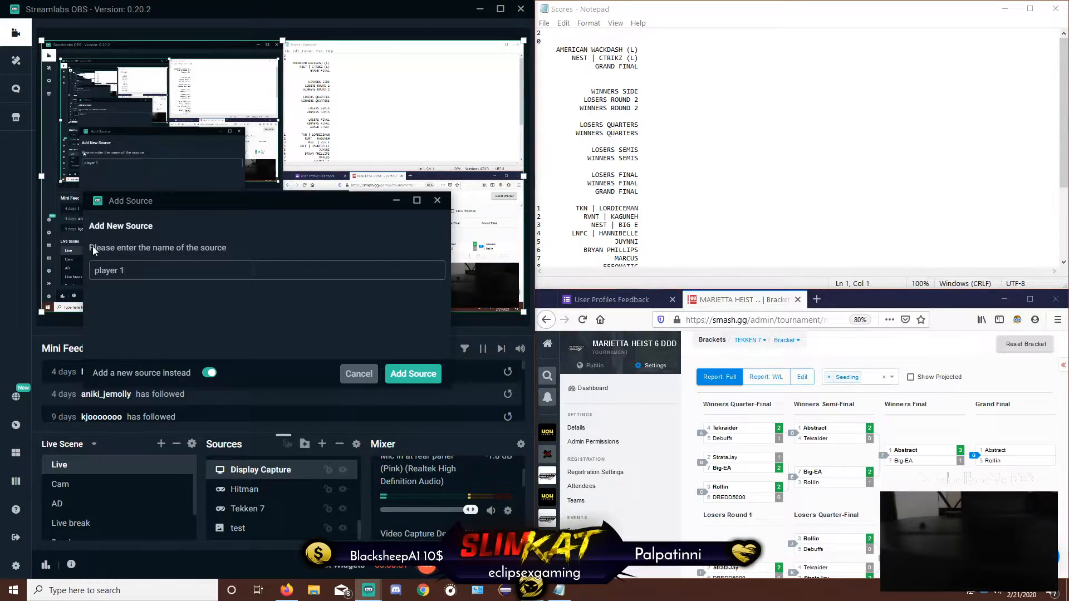
{"action": "left_click", "coordinate": [413, 374]}
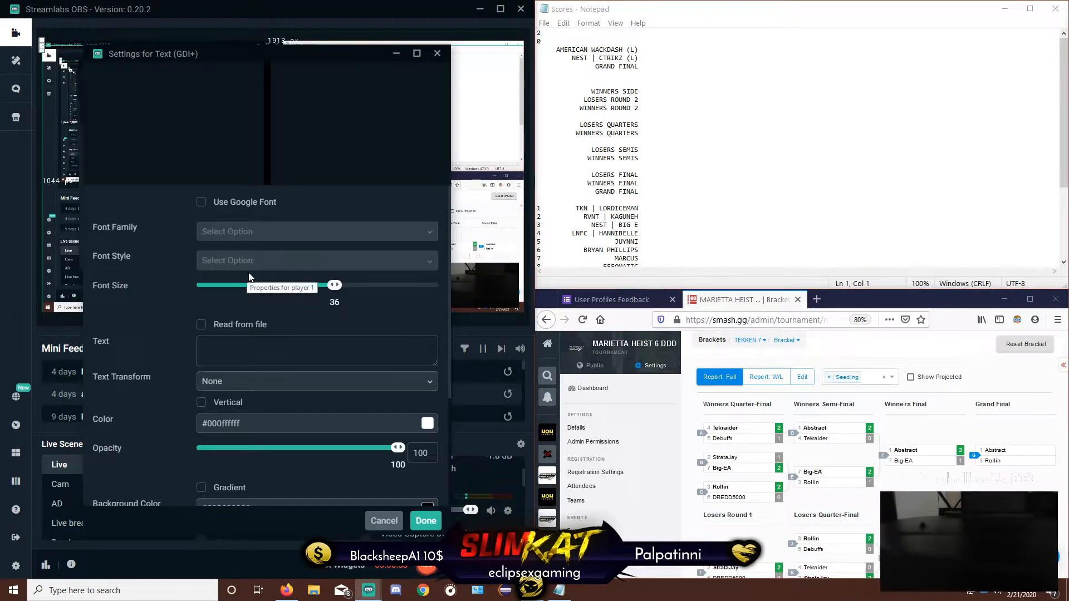
Make the player 1 text read from the Scores text file in Documents > SlimKat Revamp and accept the source settings
{"action": "left_click", "coordinate": [201, 325]}
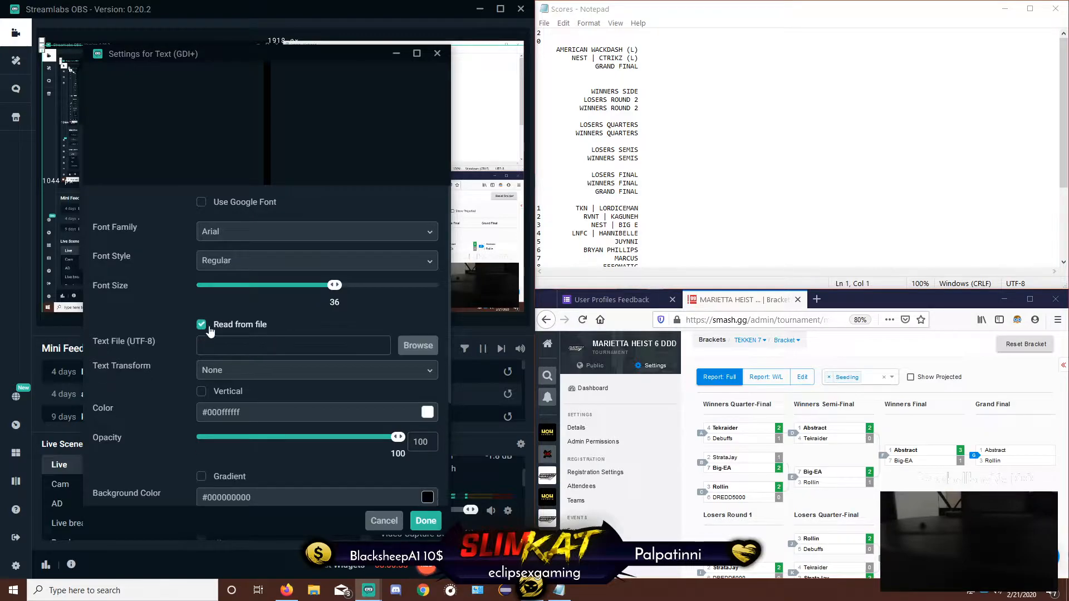
{"action": "left_click", "coordinate": [417, 346]}
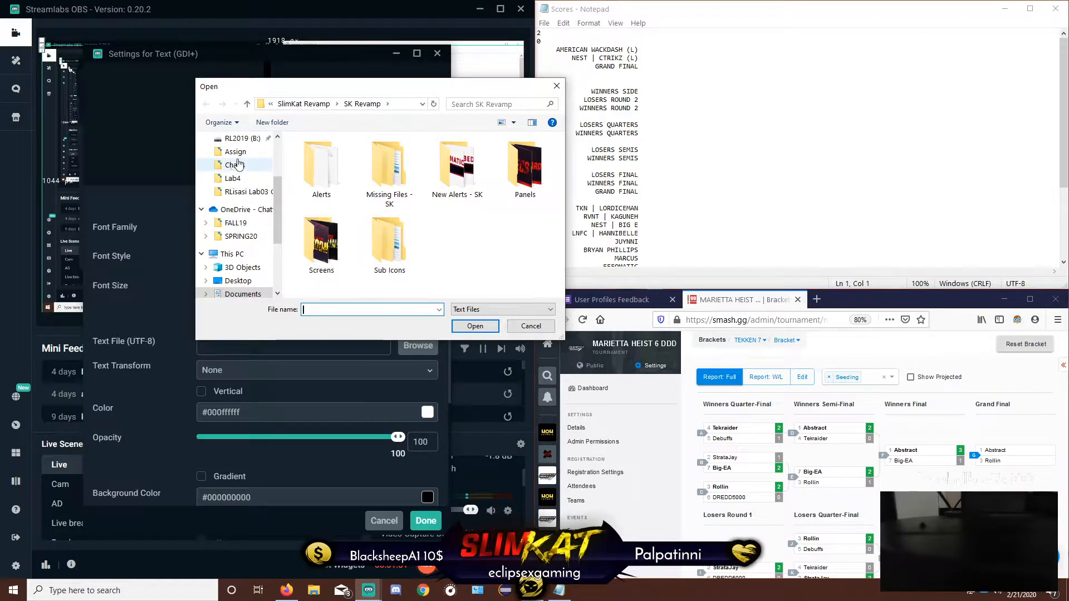
{"action": "scroll", "coordinate": [244, 271], "scroll_direction": "down", "scroll_amount": 1}
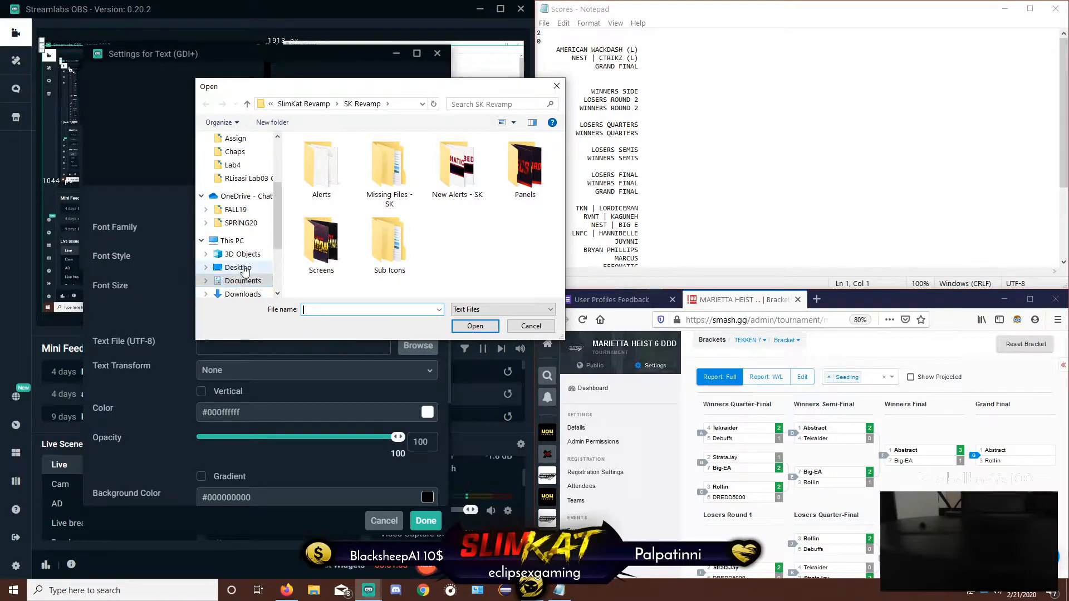
{"action": "left_click", "coordinate": [244, 280]}
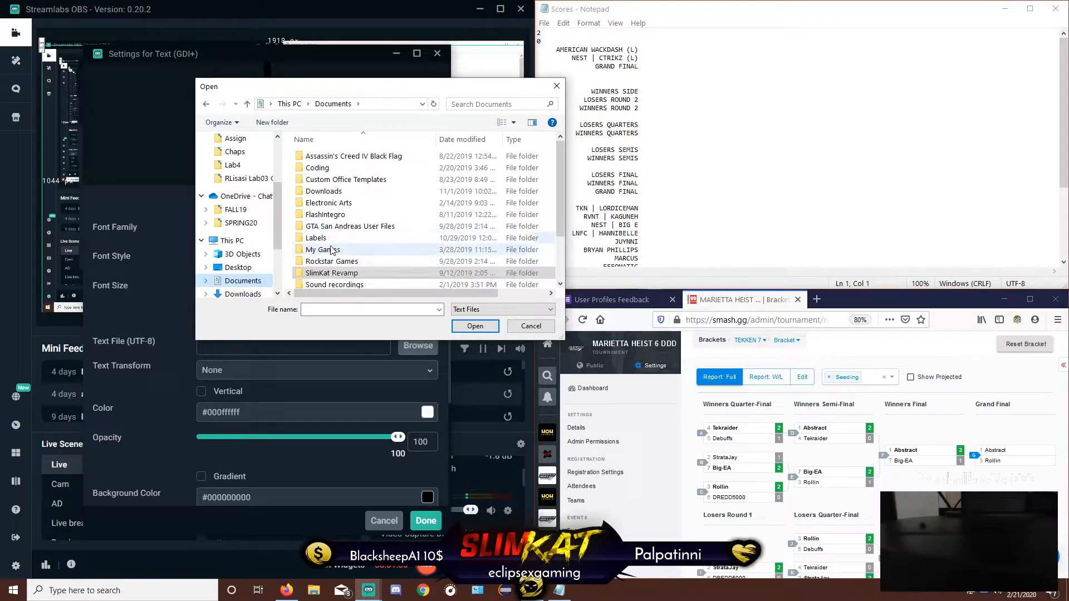
{"action": "double_click", "coordinate": [332, 273]}
{"action": "double_click", "coordinate": [320, 203]}
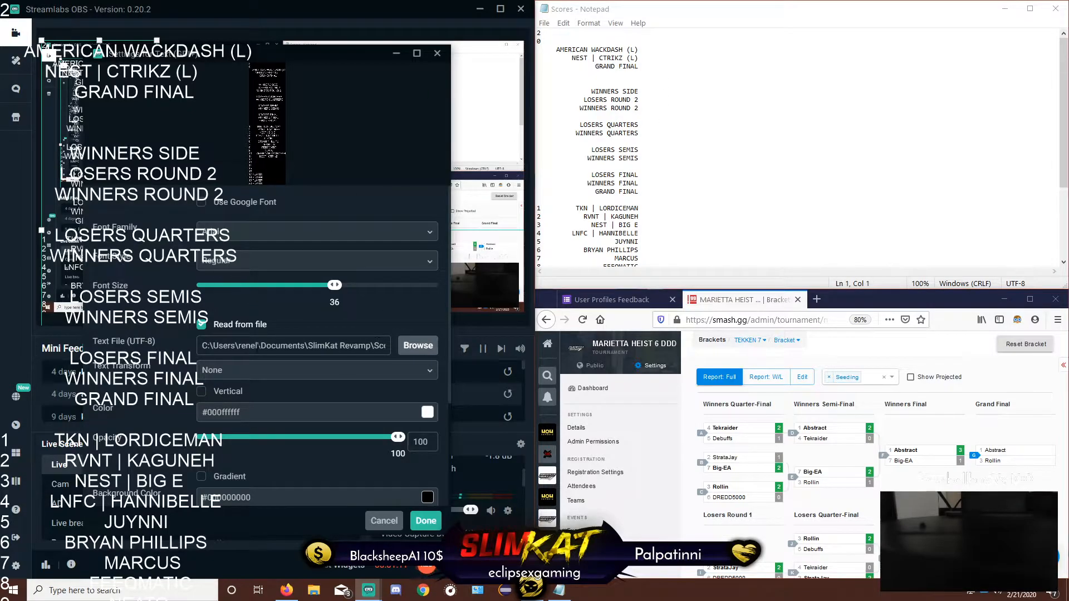
{"action": "scroll", "coordinate": [367, 472], "scroll_direction": "down", "scroll_amount": 3}
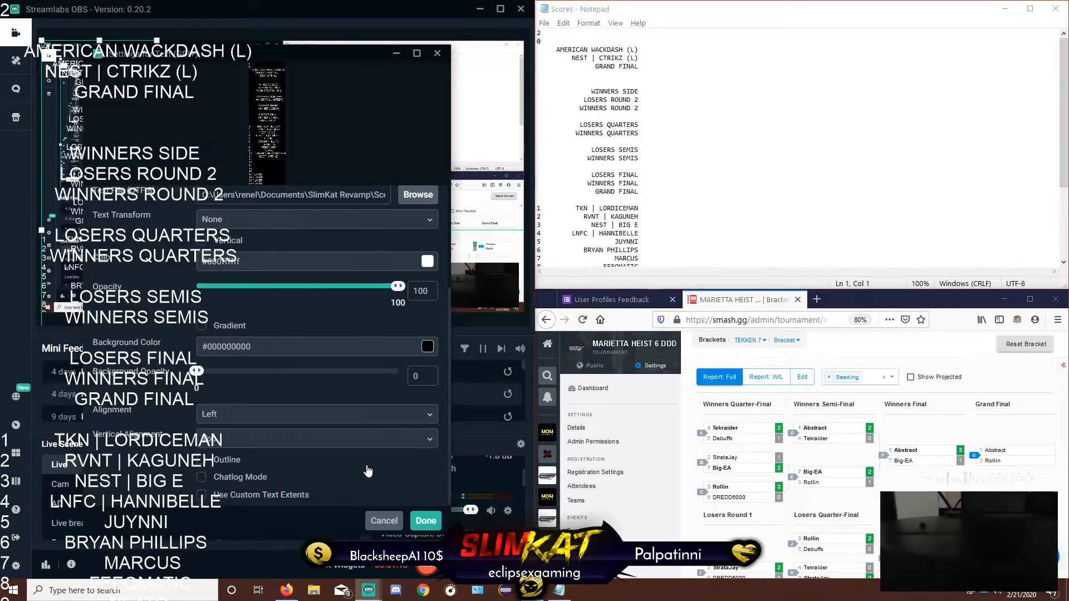
{"action": "left_click", "coordinate": [431, 521]}
Crop the player 1 text to the first player's line and place it over the lower-left area of the scene
{"action": "left_click_drag", "start_coordinate": [128, 191], "coordinate": [161, 50]}
{"action": "left_click_drag", "start_coordinate": [134, 286], "coordinate": [127, 218]}
{"action": "left_click_drag", "start_coordinate": [199, 217], "coordinate": [168, 215]}
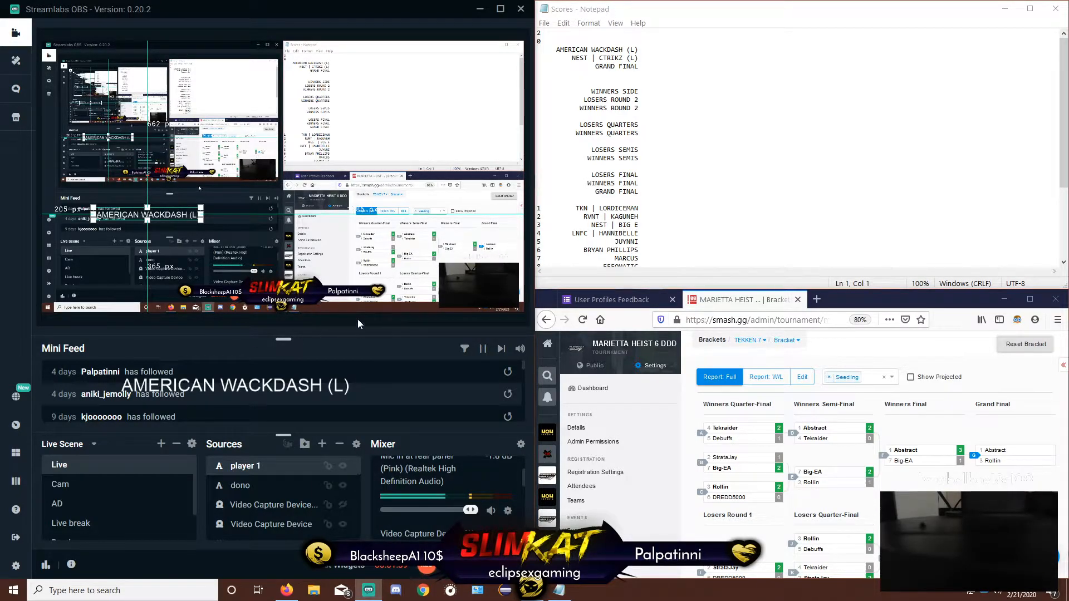
Replace the first player's line in the Scores file with "MIC _ATL", align it with the lines below and save the file
{"action": "left_click", "coordinate": [663, 85]}
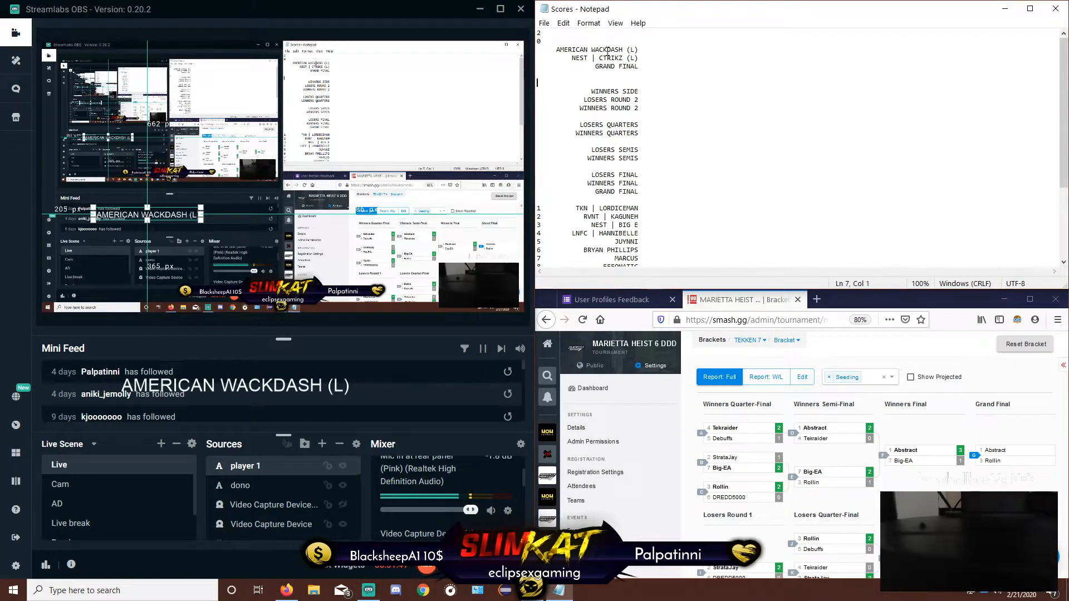
{"action": "left_click_drag", "start_coordinate": [638, 50], "coordinate": [558, 47]}
{"action": "type", "text": "MIC |"}
{"action": "type", "text": "ATL"}
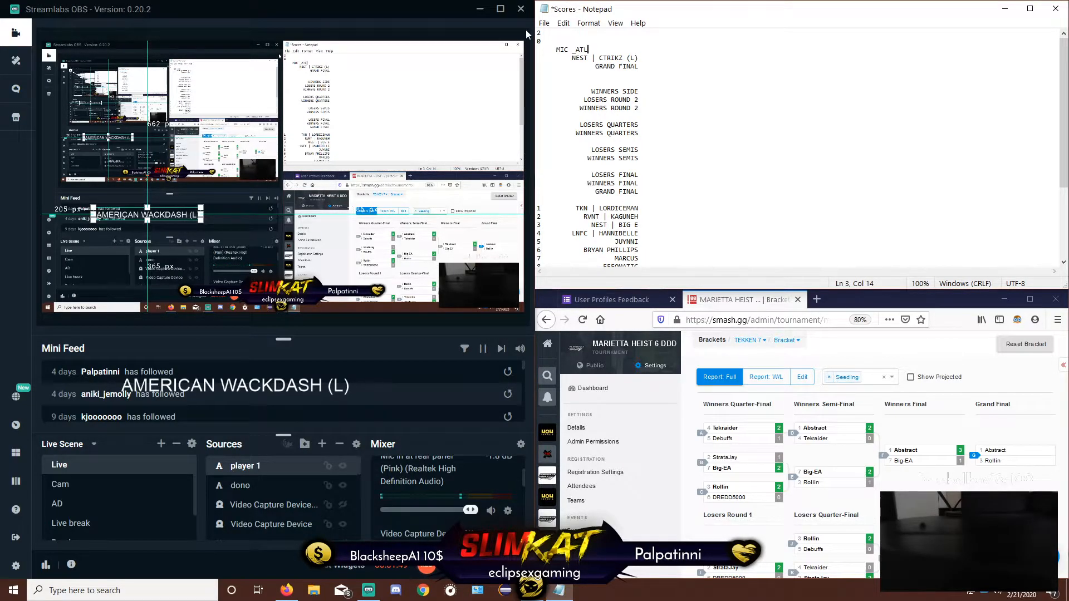
{"action": "left_click", "coordinate": [551, 49]}
{"action": "key", "text": "BackSpace"}
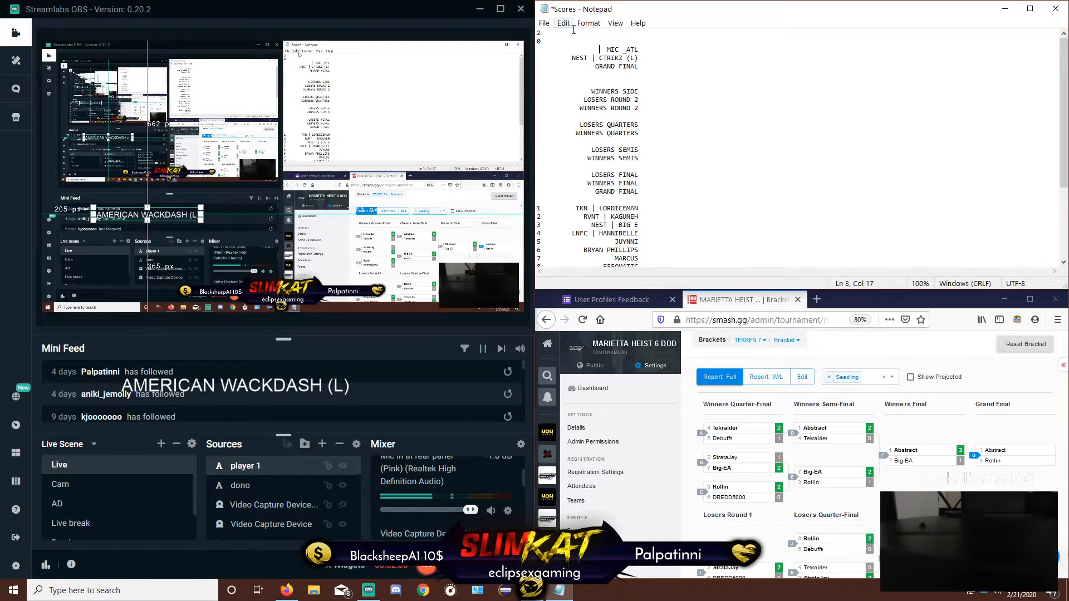
{"action": "key", "text": "ctrl+s"}
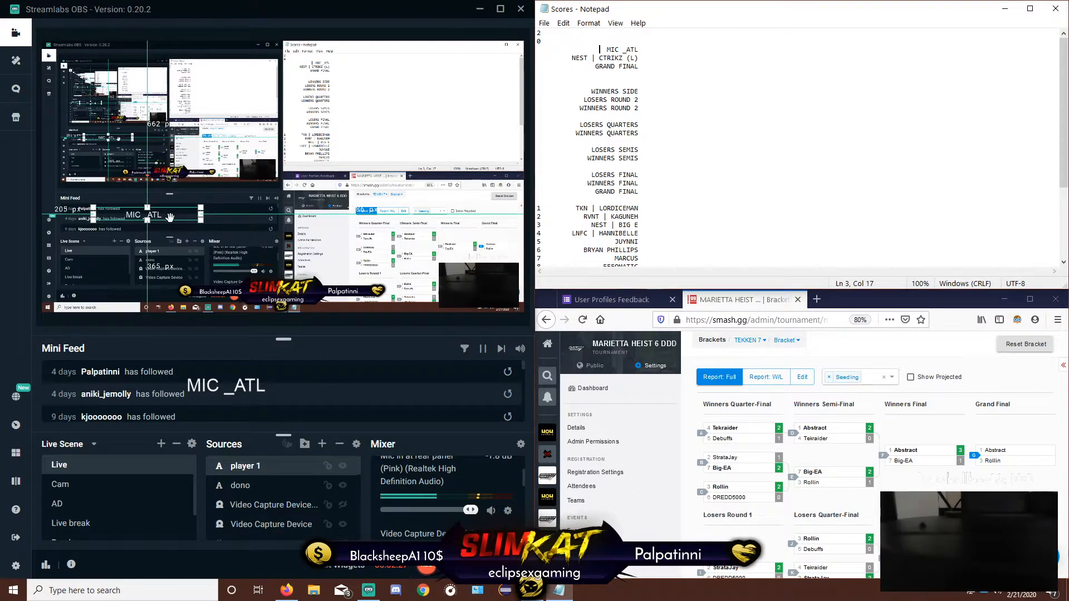
Switch the streaming software to the Dorya scene collection
{"action": "left_click", "coordinate": [94, 444]}
{"action": "scroll", "coordinate": [94, 500], "scroll_direction": "down", "scroll_amount": 2}
{"action": "left_click", "coordinate": [65, 479]}
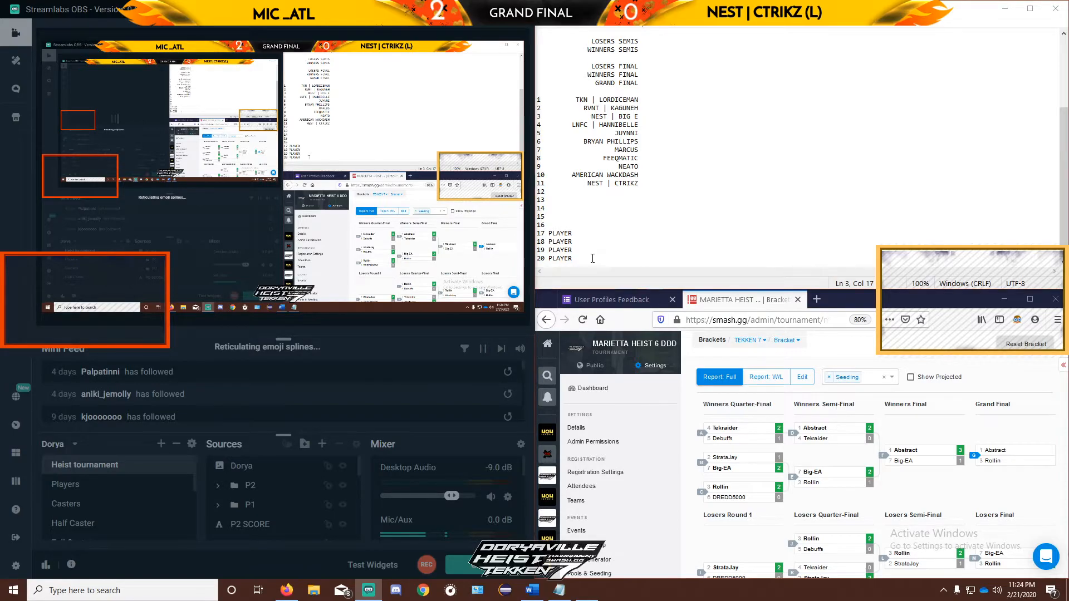
Replace the current round line below the two player names in the Scores file with "WINNERS ROUND 2" and save the file
{"action": "left_click", "coordinate": [592, 259]}
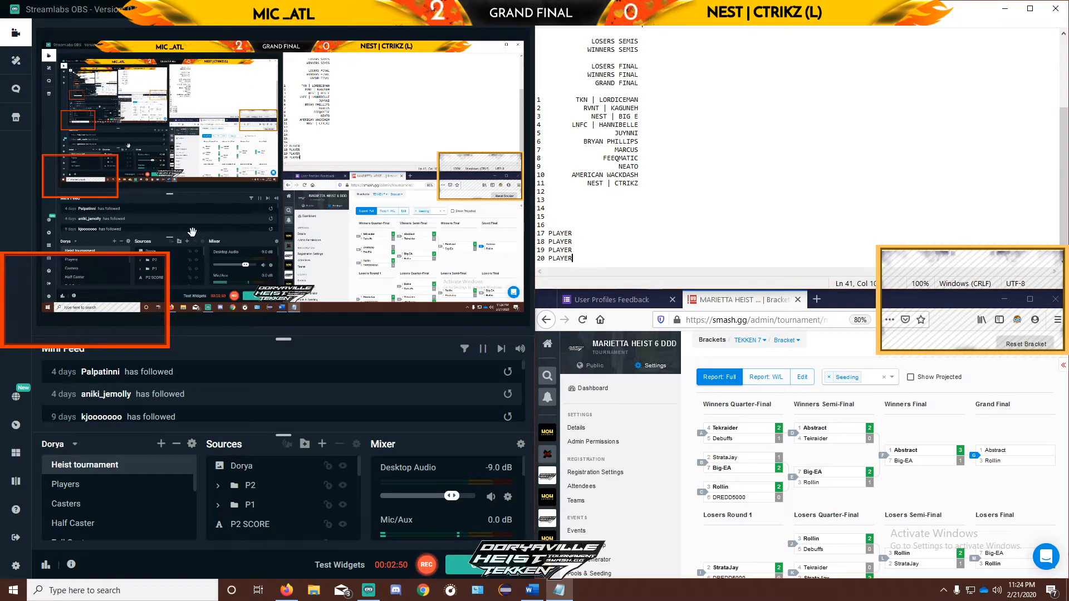
{"action": "scroll", "coordinate": [599, 148], "scroll_direction": "up", "scroll_amount": 4}
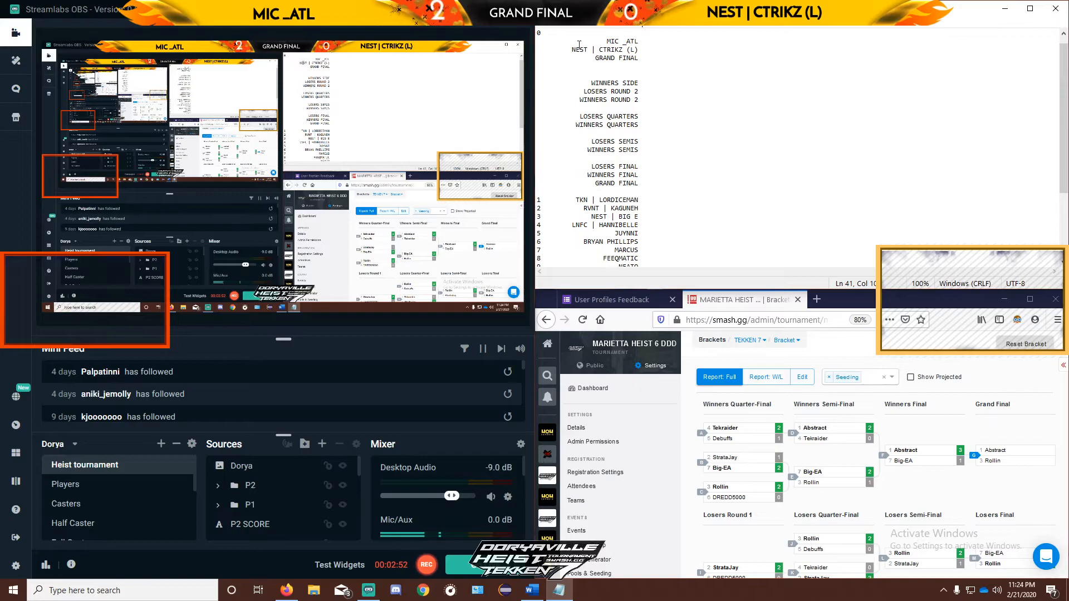
{"action": "left_click", "coordinate": [542, 33]}
{"action": "type", "text": "2"}
{"action": "key", "text": "Return"}
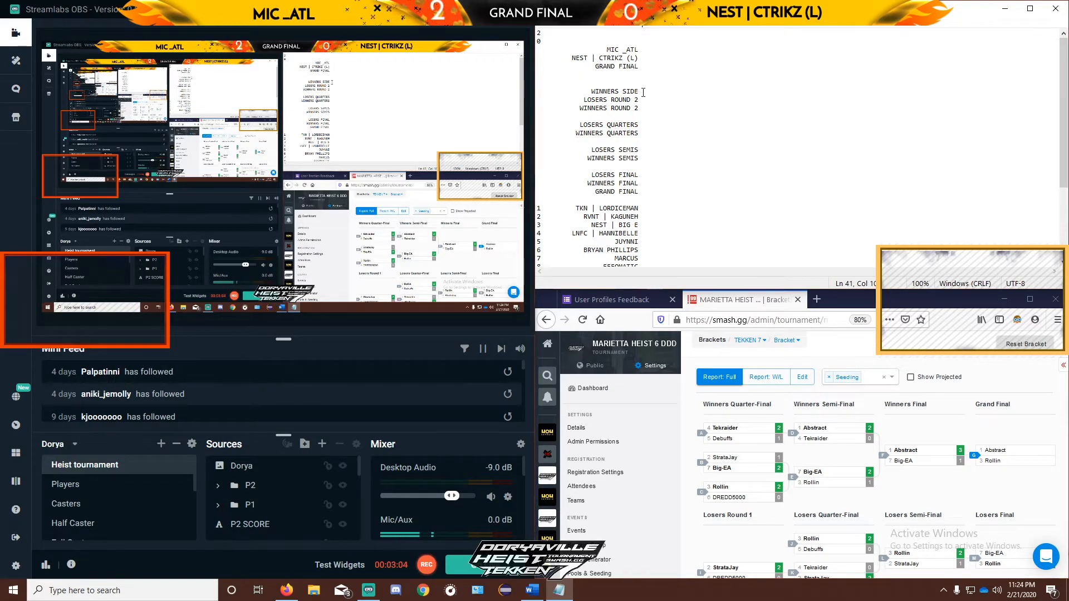
{"action": "left_click_drag", "start_coordinate": [643, 193], "coordinate": [538, 194]}
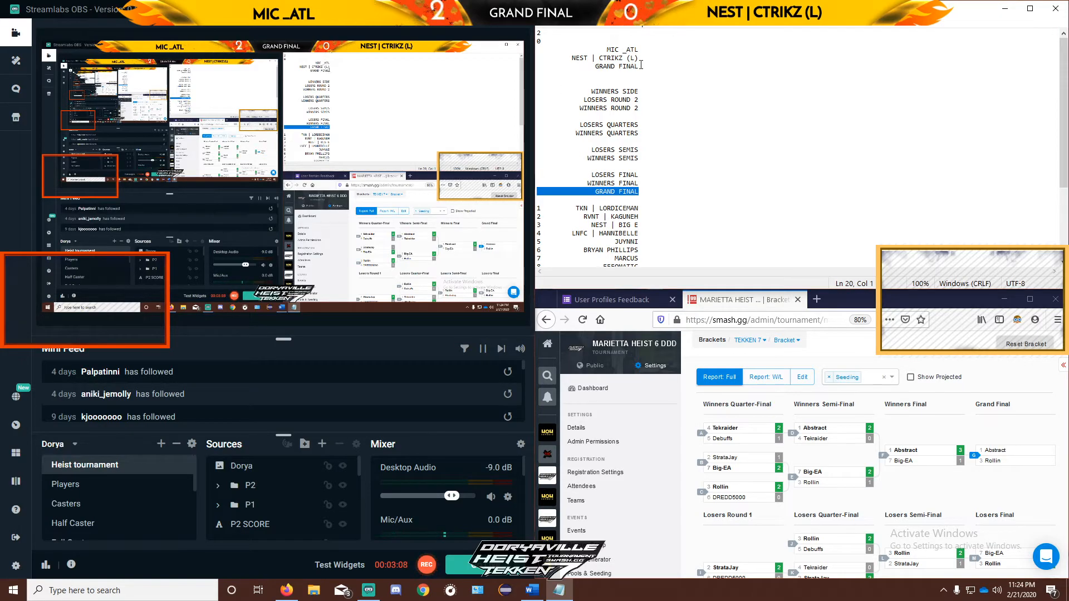
{"action": "left_click_drag", "start_coordinate": [644, 66], "coordinate": [537, 66]}
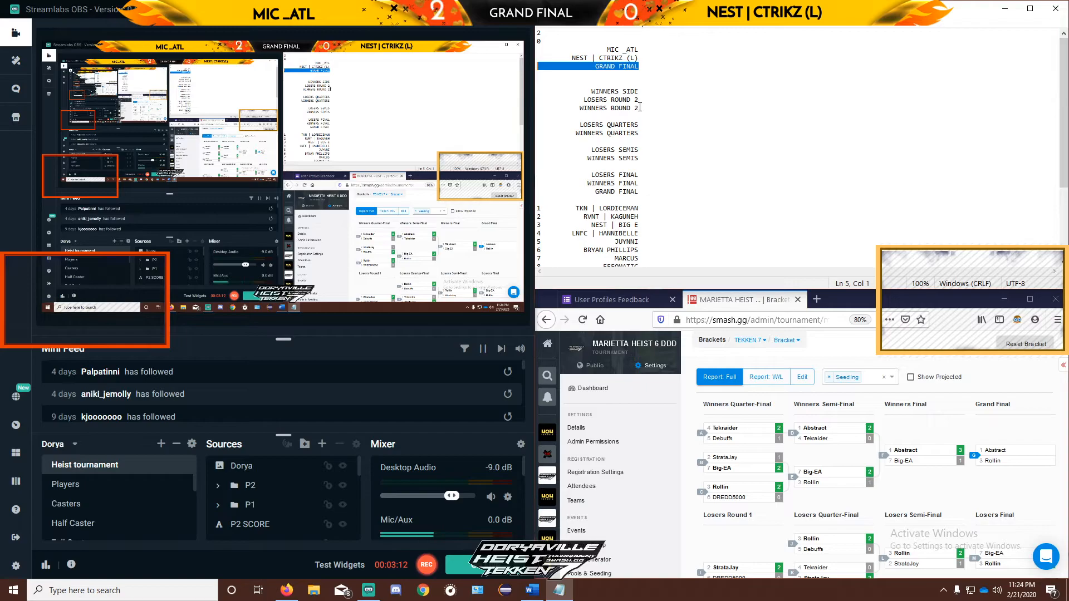
{"action": "left_click_drag", "start_coordinate": [639, 108], "coordinate": [542, 107]}
{"action": "key", "text": "ctrl+c"}
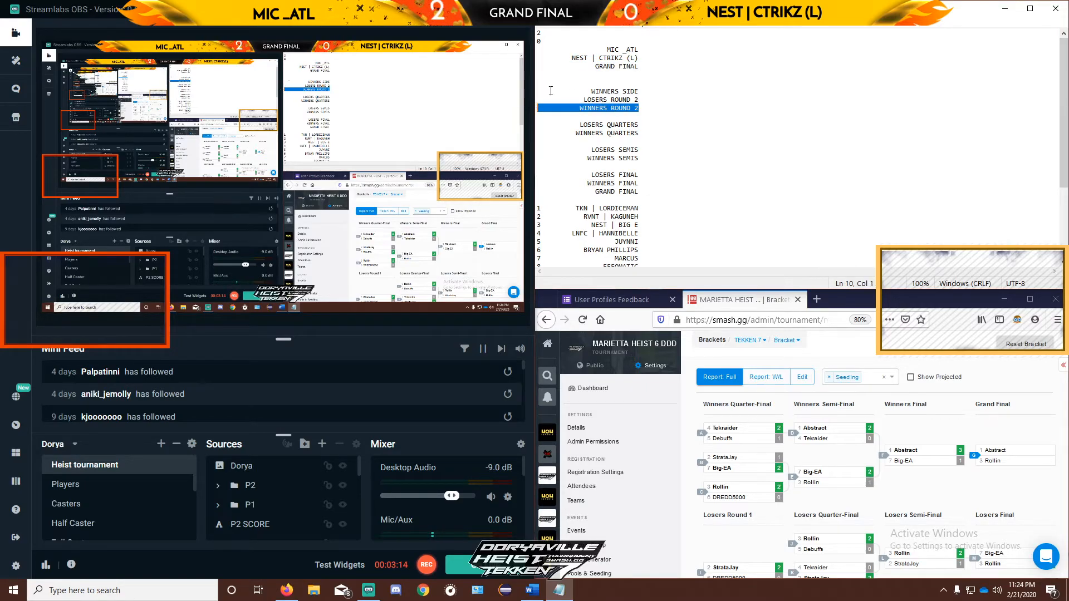
{"action": "left_click_drag", "start_coordinate": [638, 67], "coordinate": [537, 66]}
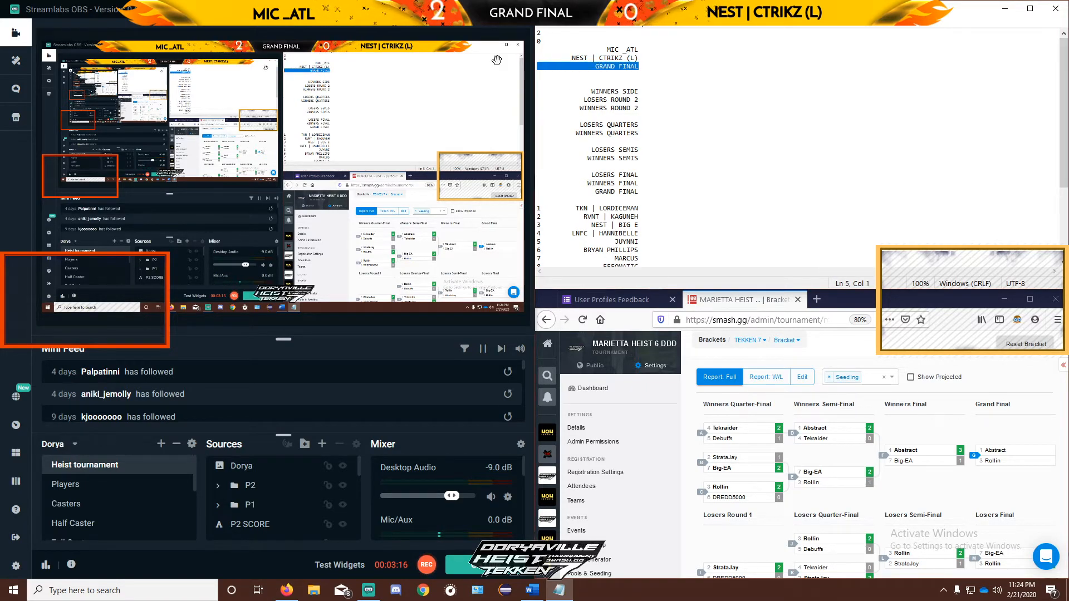
{"action": "key", "text": "ctrl+v"}
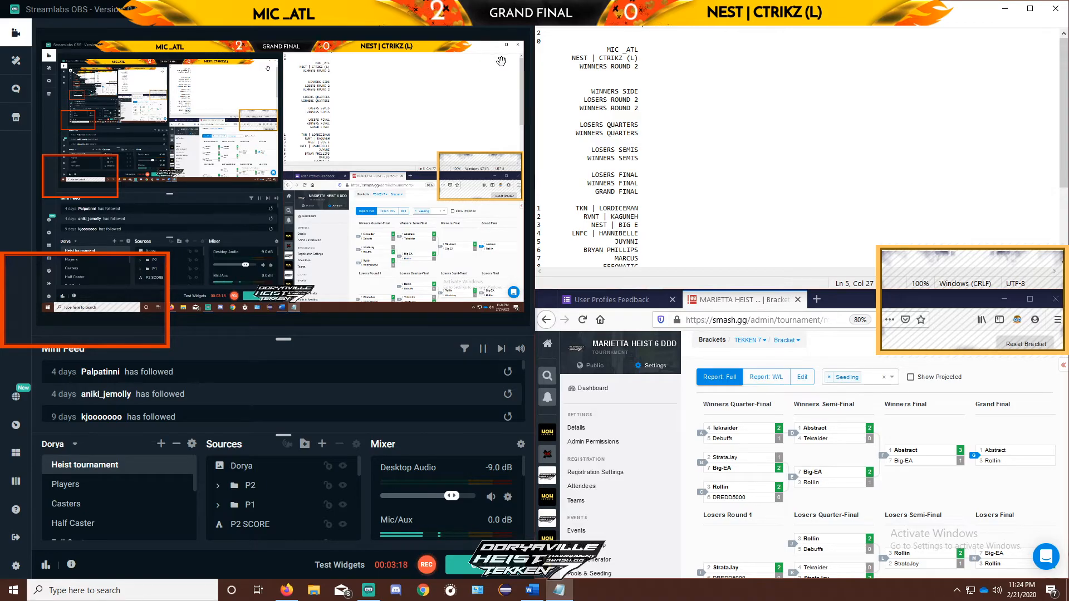
{"action": "key", "text": "ctrl+s"}
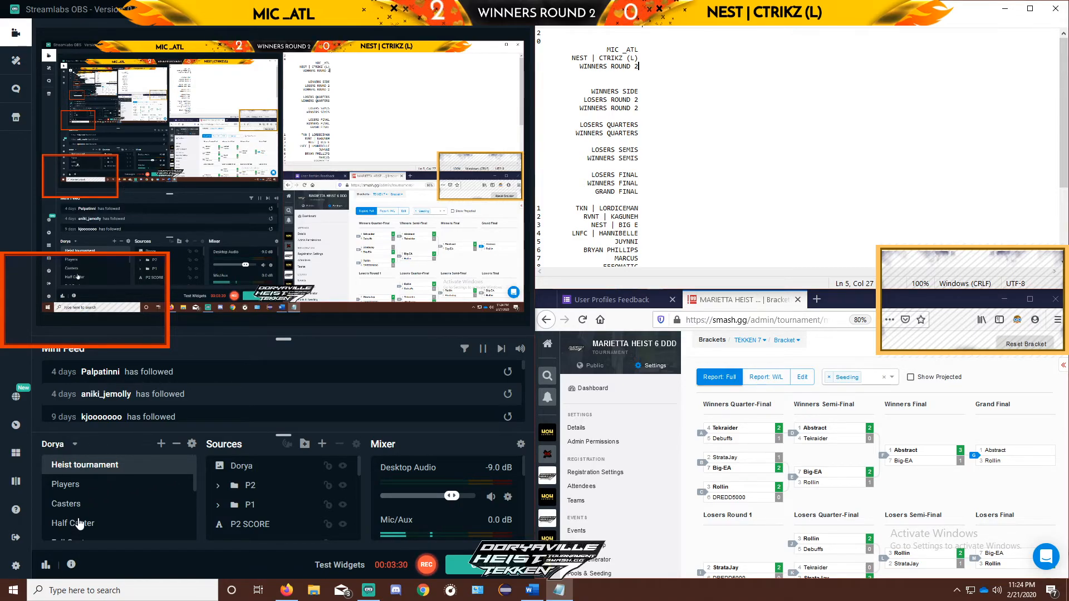
Switch to the Half Caster scene
{"action": "scroll", "coordinate": [100, 501], "scroll_direction": "down", "scroll_amount": 2}
{"action": "left_click", "coordinate": [93, 466]}
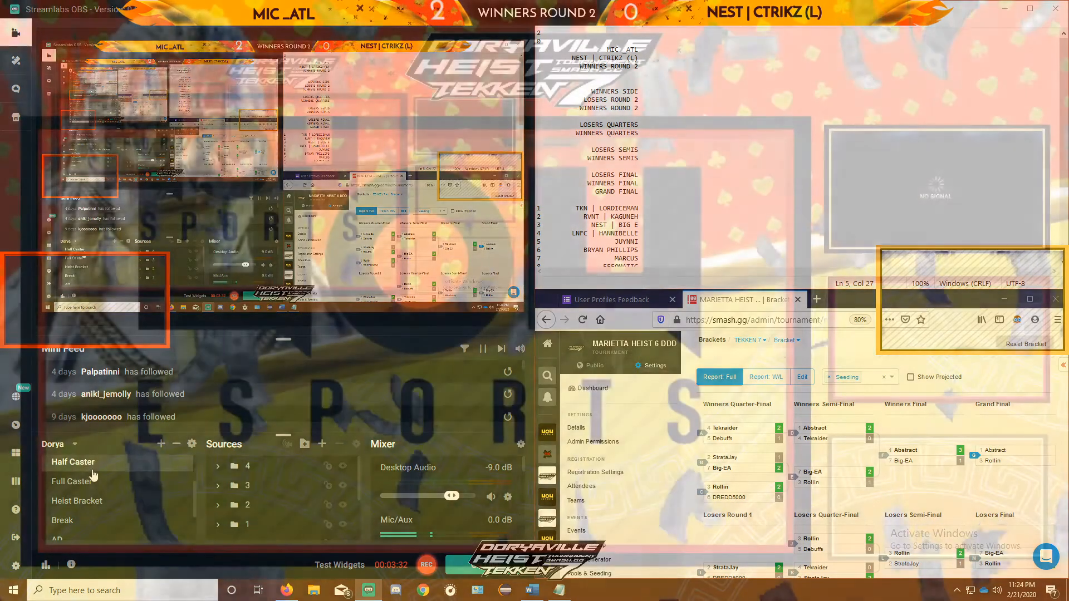